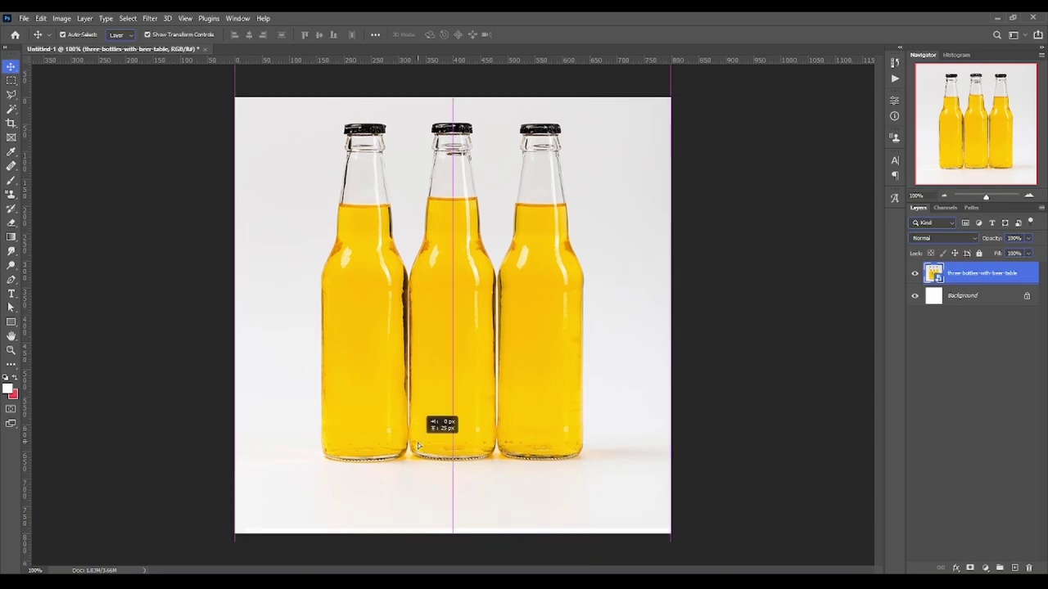
- Nudge the bottle photo layer slightly upward, centred horizontally, then select the Background layer
left_click_drag(417, 472, 416, 458)
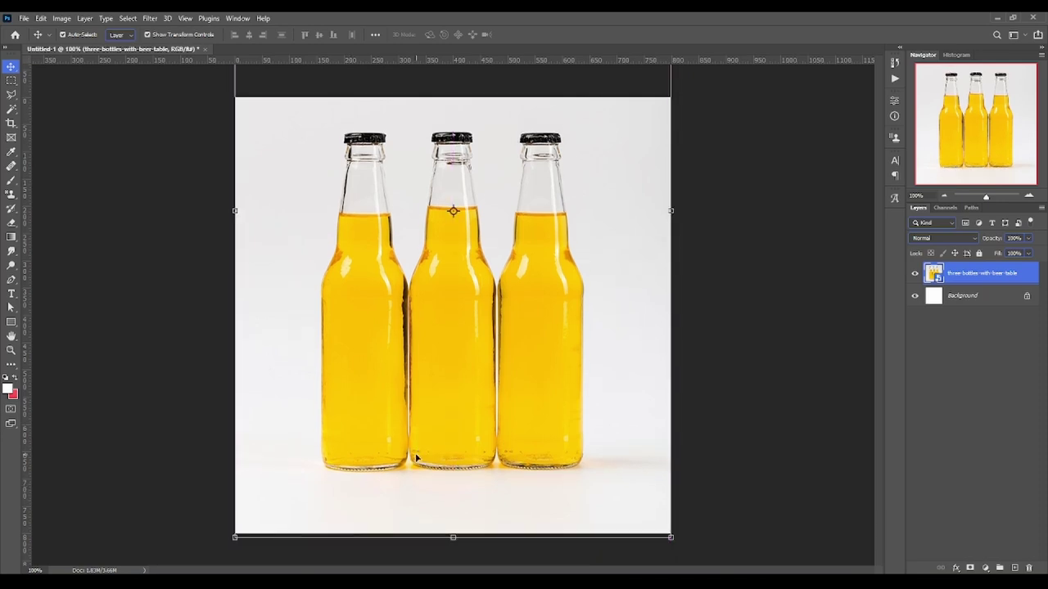
left_click(975, 300)
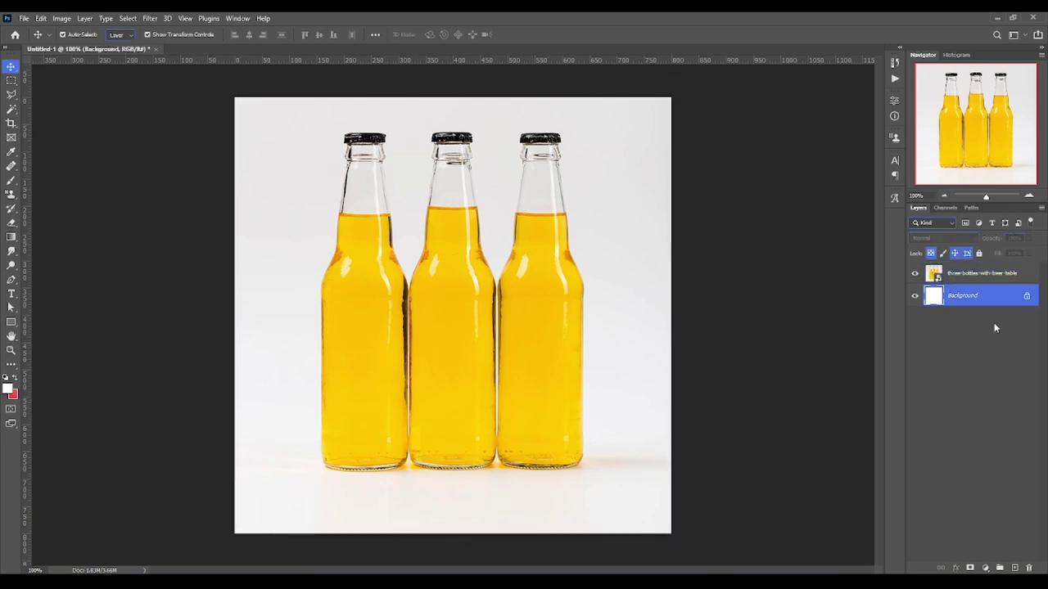
- Delete the white Background layer, duplicate the bottle layer with Ctrl+J, and Select Subject on the bottles
left_click(1028, 295)
key("Delete")
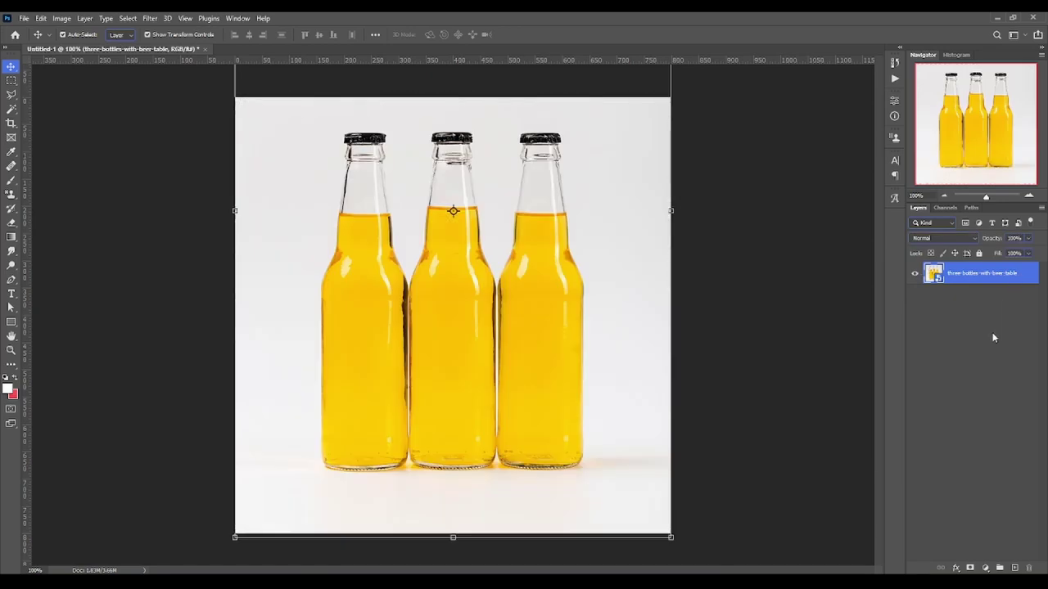
key("ctrl+j")
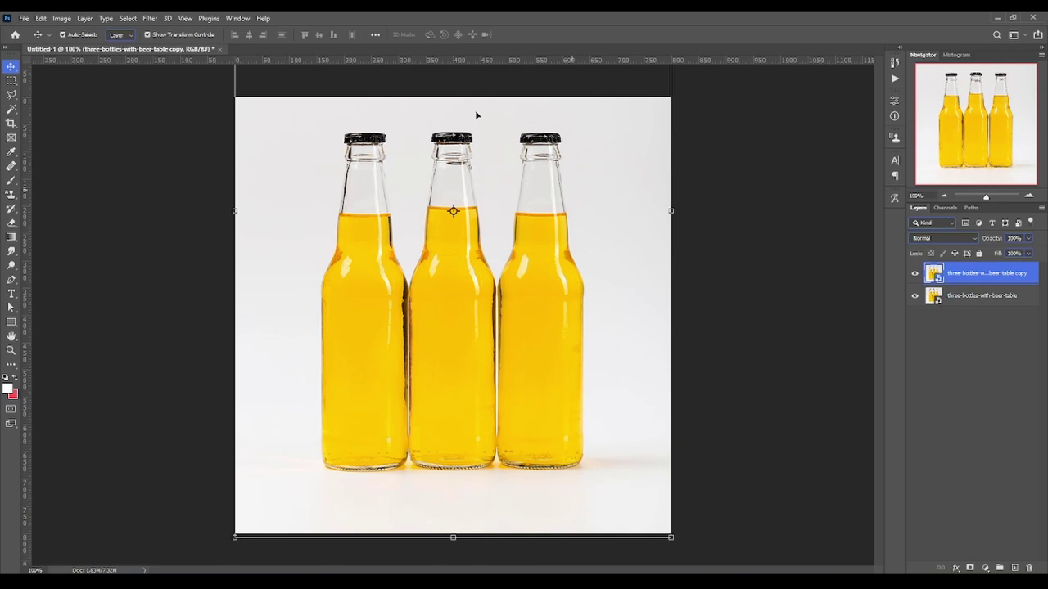
key("w")
left_click(473, 35)
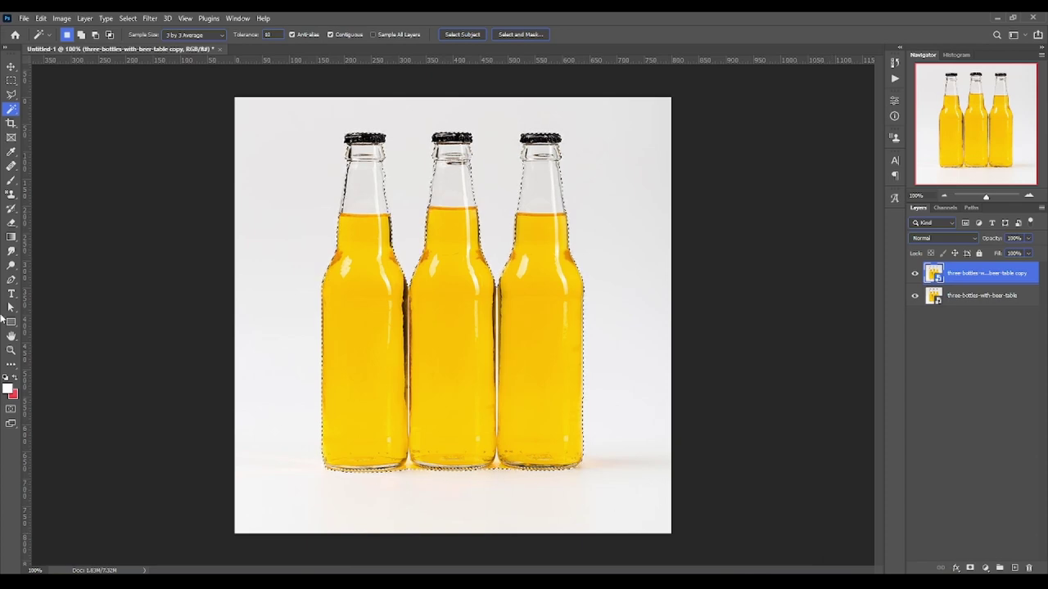
- Zoom into the bottle bases and Lasso-subtract the left base edge and the gap between bottles
left_click(11, 350)
left_click_drag(450, 481, 513, 481)
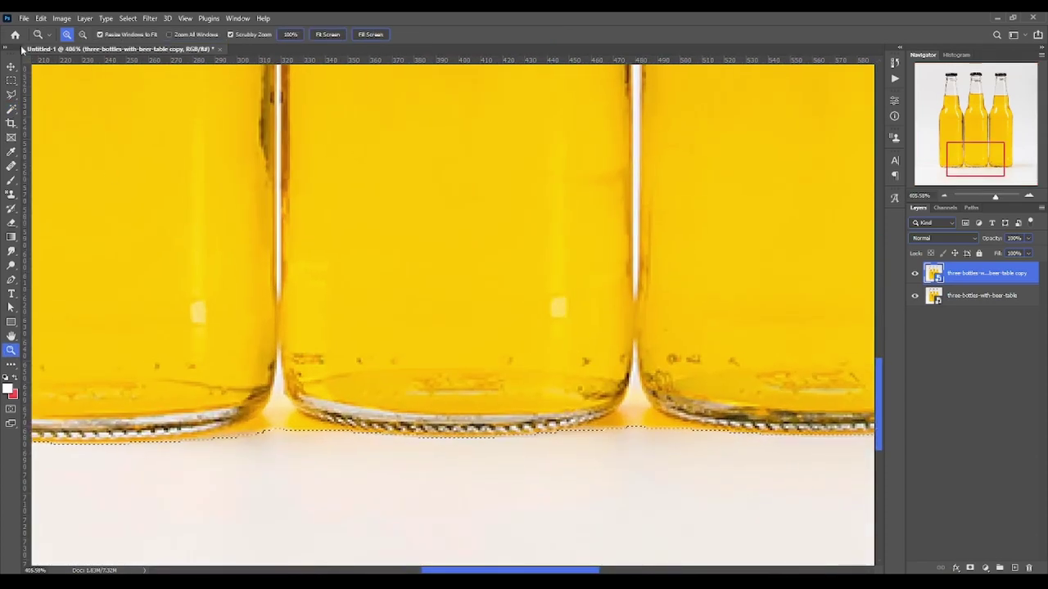
left_click(11, 95)
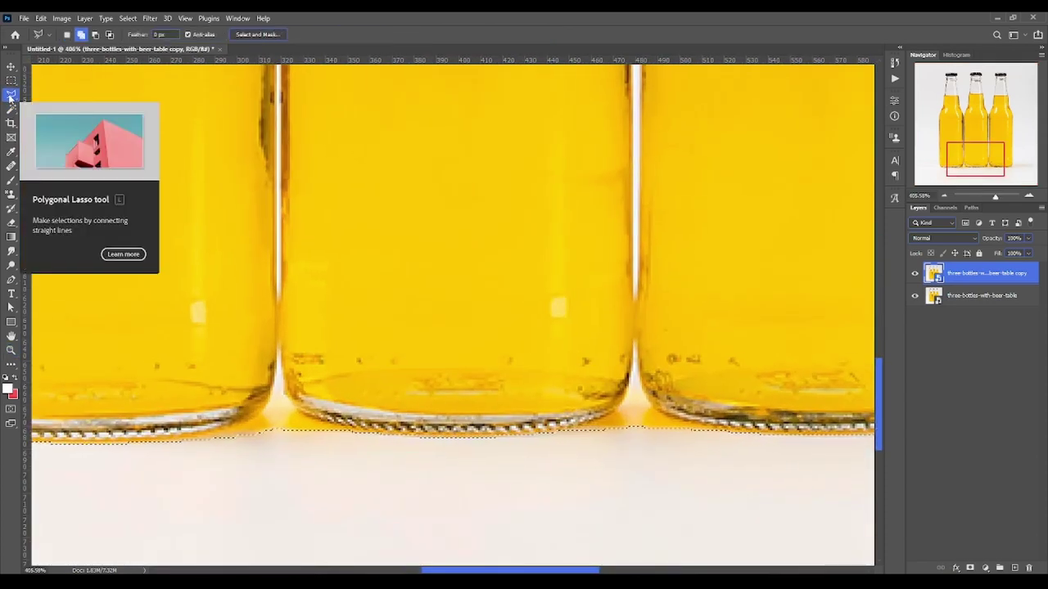
right_click(11, 95)
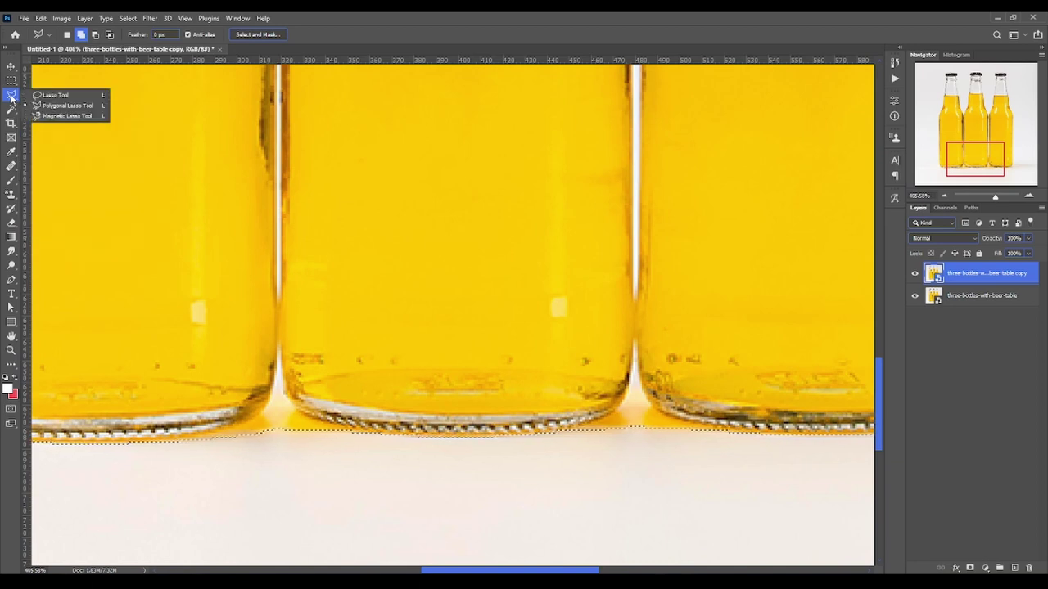
left_click(66, 97)
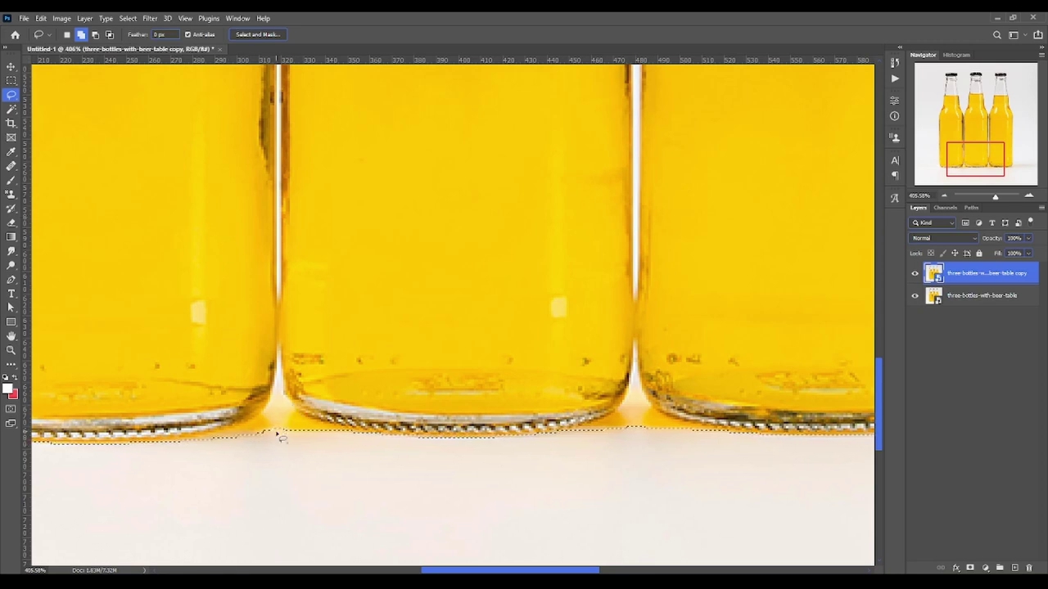
left_click(95, 34)
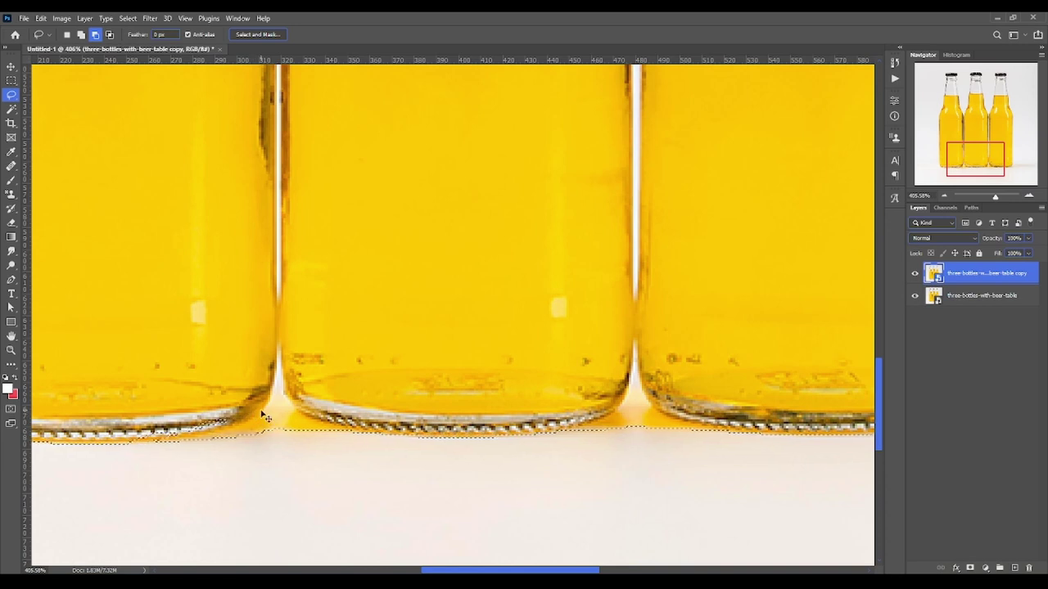
left_click_drag(251, 420, 145, 462)
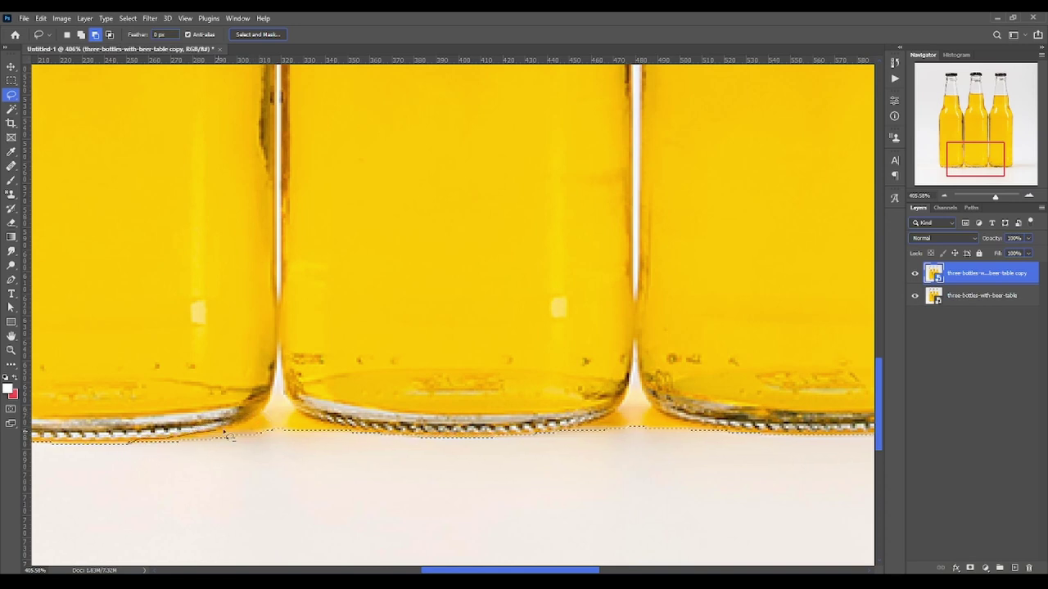
mouse_move(250, 426)
left_mouse_down()
mouse_move(278, 382)
mouse_move(278, 357)
mouse_move(305, 416)
left_mouse_up()
mouse_move(375, 432)
left_mouse_down()
mouse_move(421, 472)
mouse_move(218, 502)
mouse_move(169, 499)
left_mouse_up()
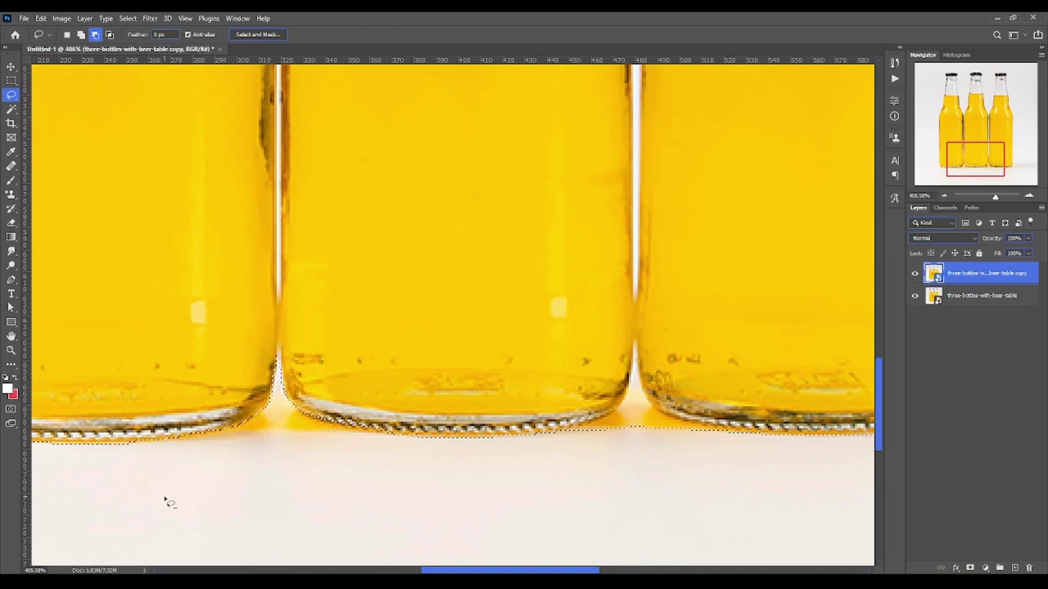
- Trim the remaining gap between bases, add the left base edge back, and fit the image
mouse_move(425, 463)
left_mouse_down()
mouse_move(117, 428)
mouse_move(192, 407)
mouse_move(206, 384)
mouse_move(239, 416)
mouse_move(295, 432)
left_mouse_up()
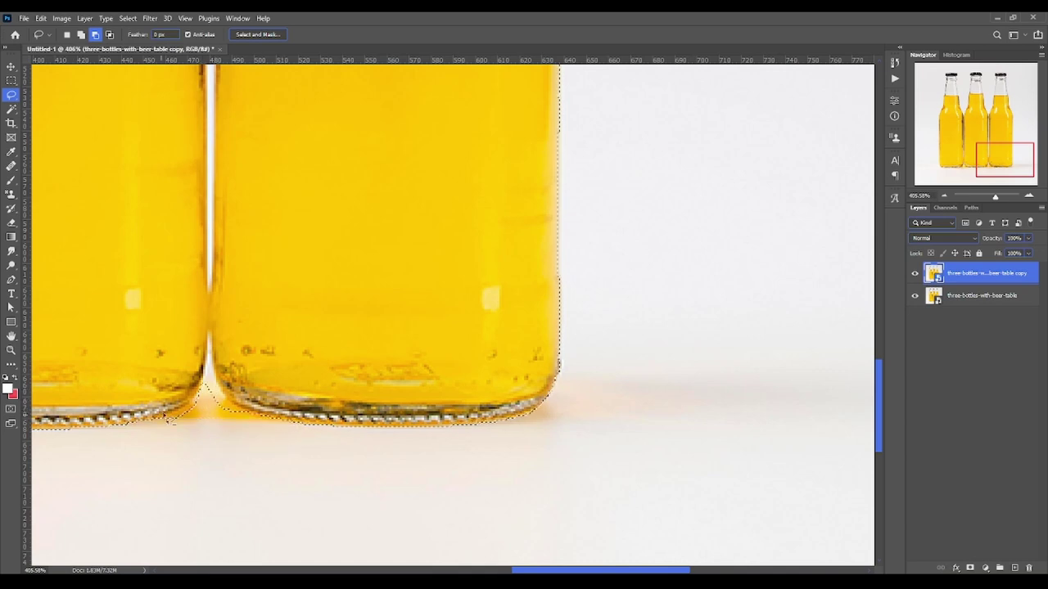
mouse_move(174, 425)
left_mouse_down()
mouse_move(208, 389)
mouse_move(186, 432)
mouse_move(206, 389)
mouse_move(257, 423)
mouse_move(176, 413)
left_mouse_up()
left_click(81, 34)
left_click_drag(203, 384, 141, 413)
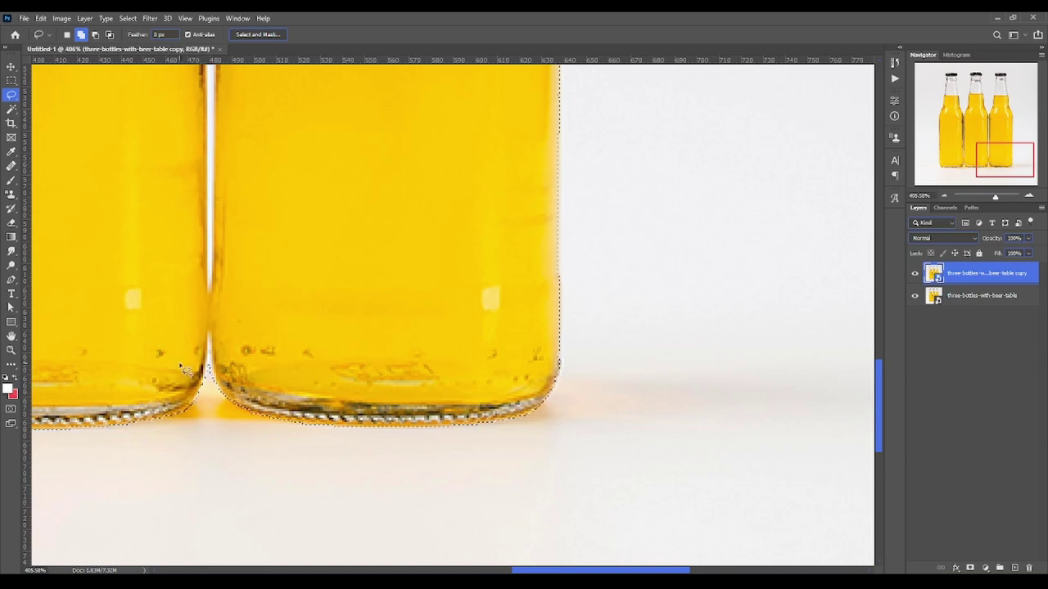
key("ctrl+0")
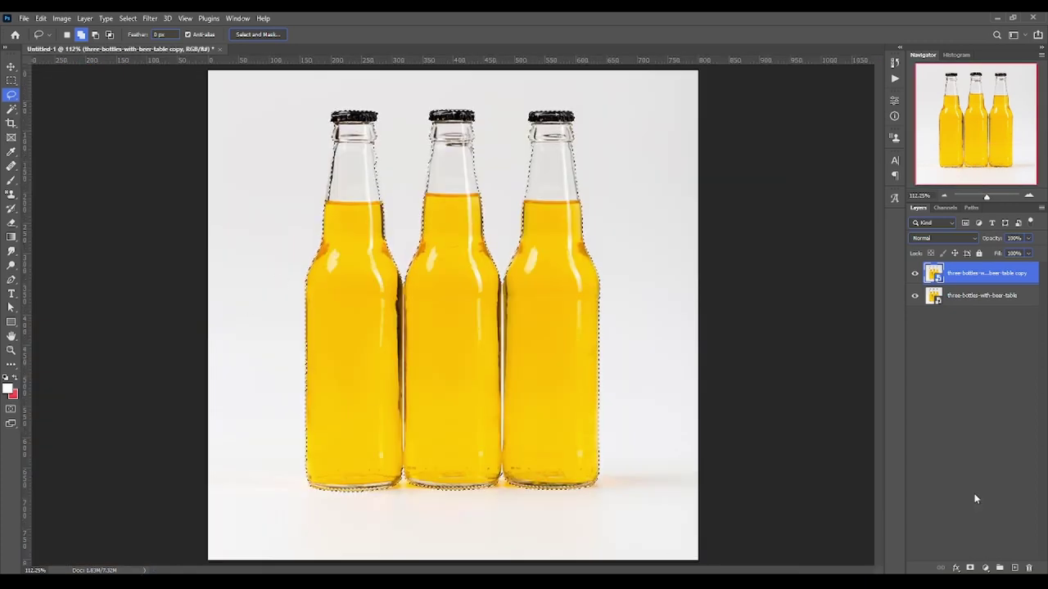
- Mask the bottle copy to the selection and check the cutout by hiding the original layer
left_click(970, 568)
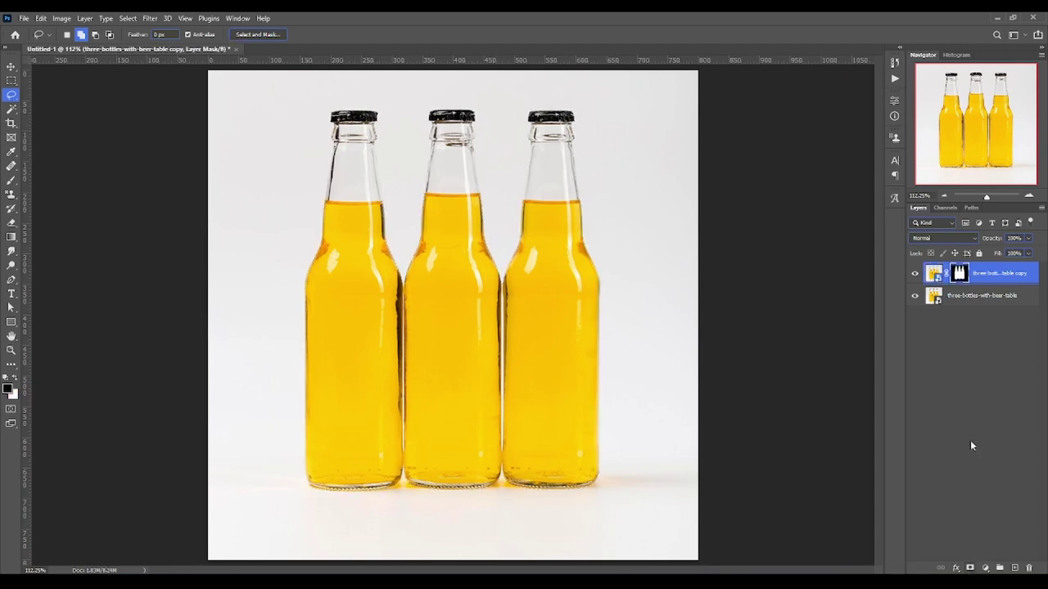
left_click(11, 66)
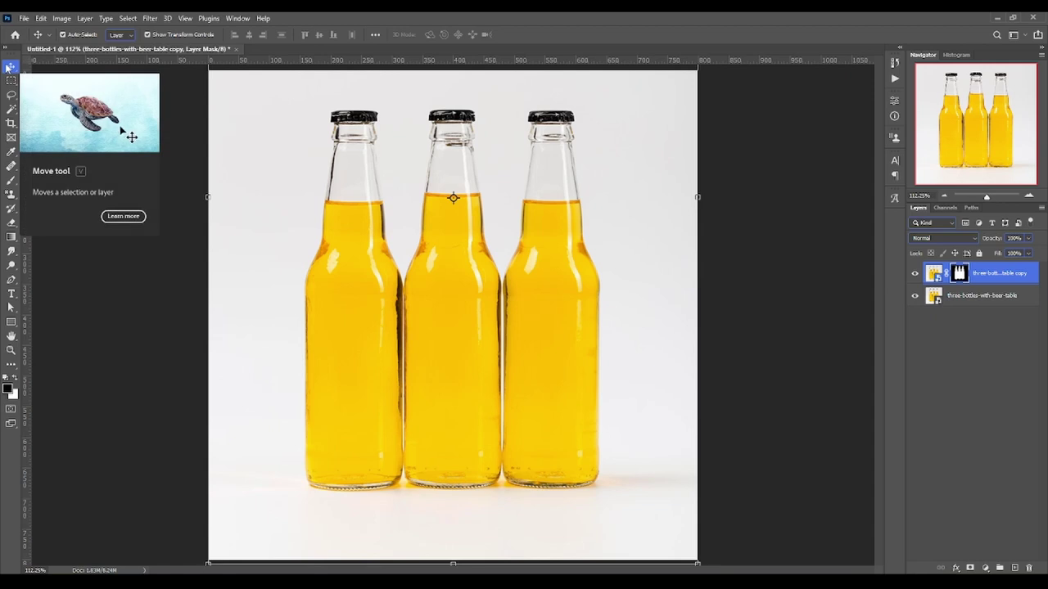
left_click(914, 296)
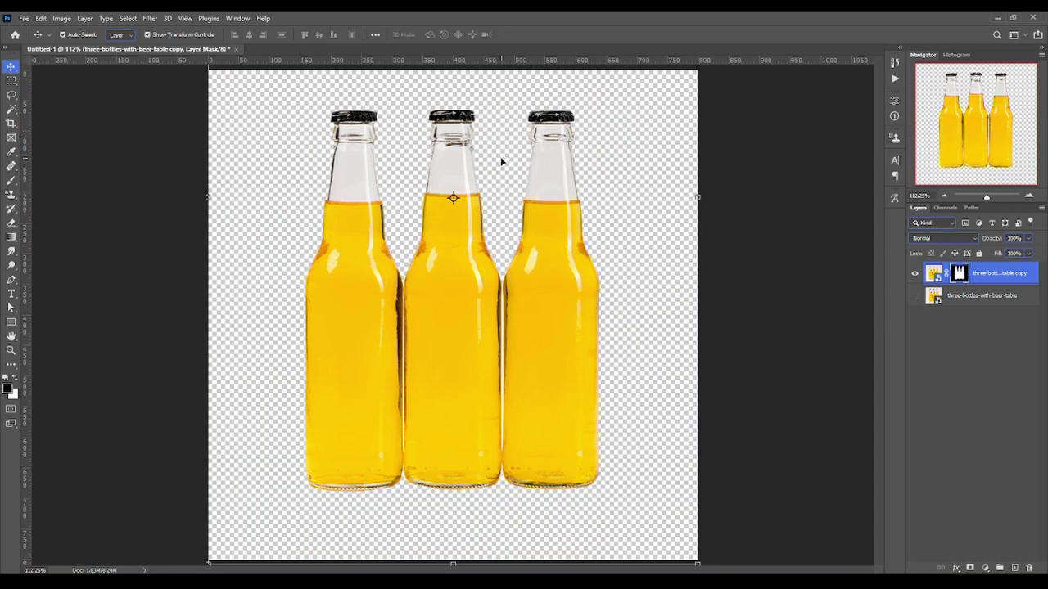
left_click(914, 297)
- Convert the masked copy to a smart object, then open and close its contents
right_click(984, 274)
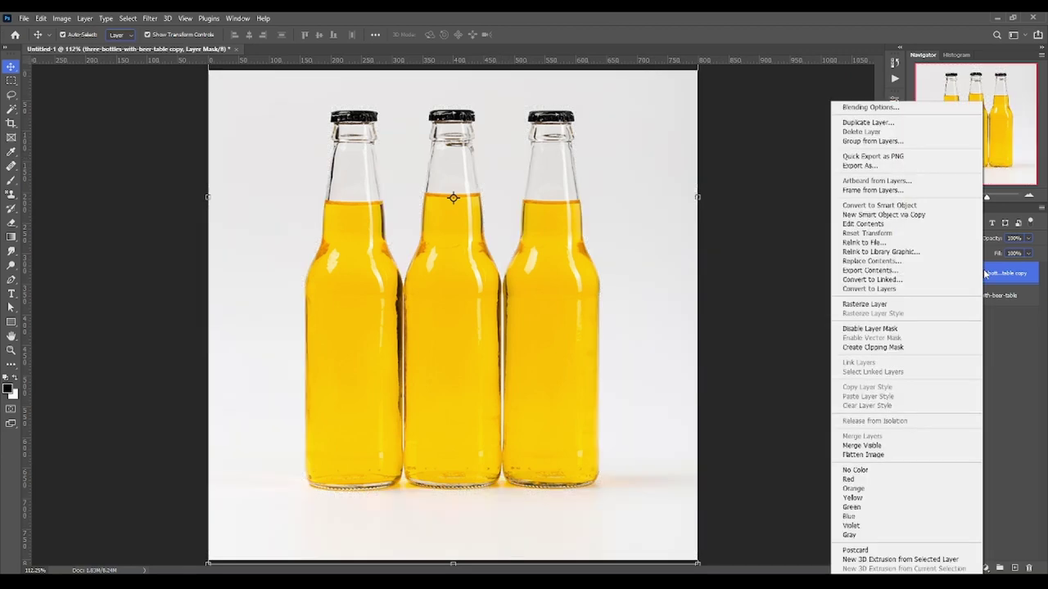
left_click(904, 205)
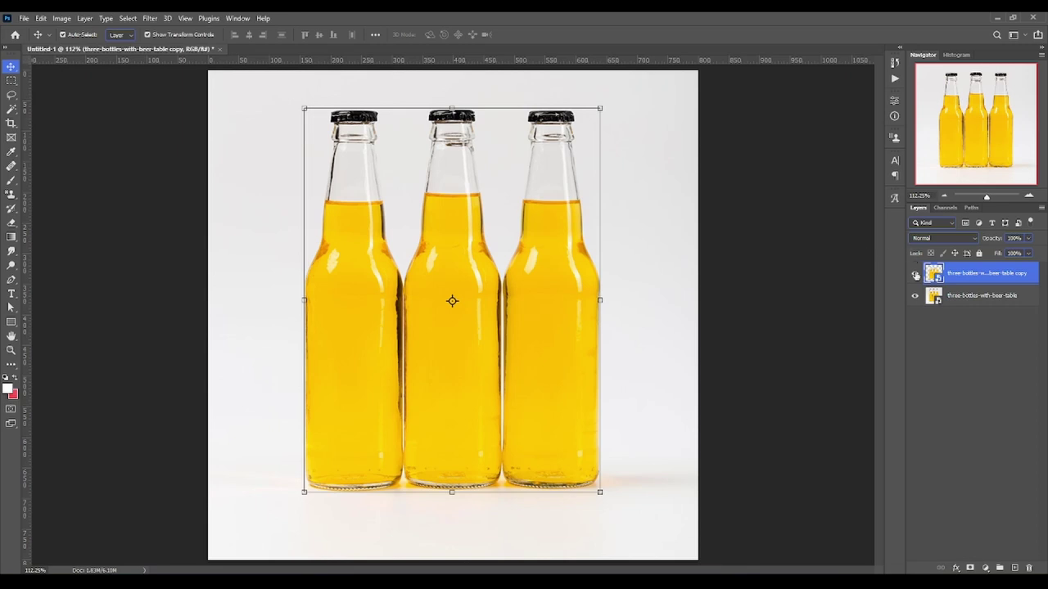
double_click(933, 272)
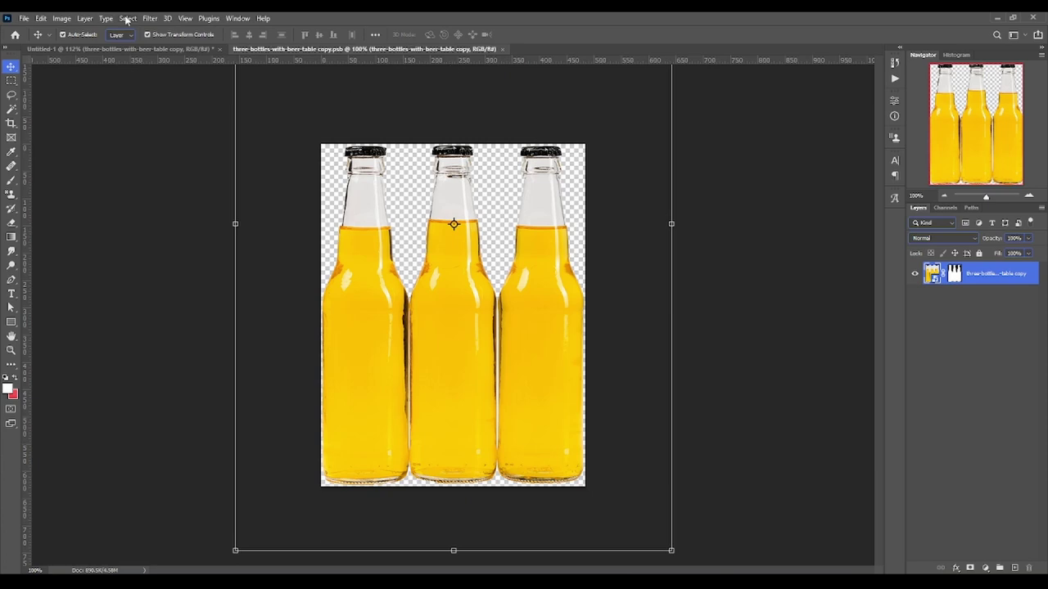
left_click(122, 50)
left_click(502, 50)
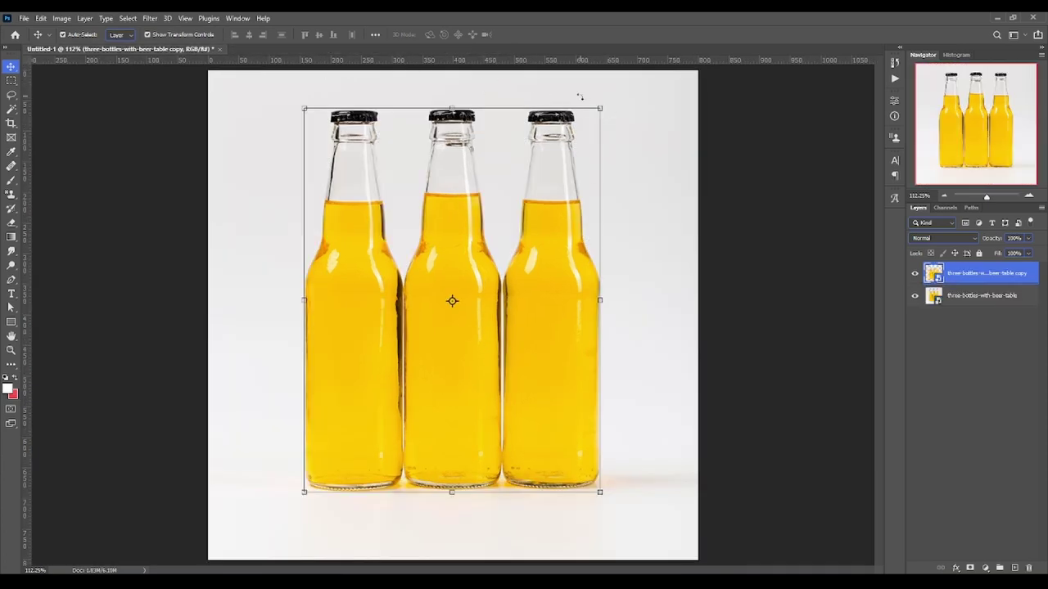
- Flip the bottle copy vertically with Free Transform and move it below the original bottles
key("ctrl")
key("ctrl+t")
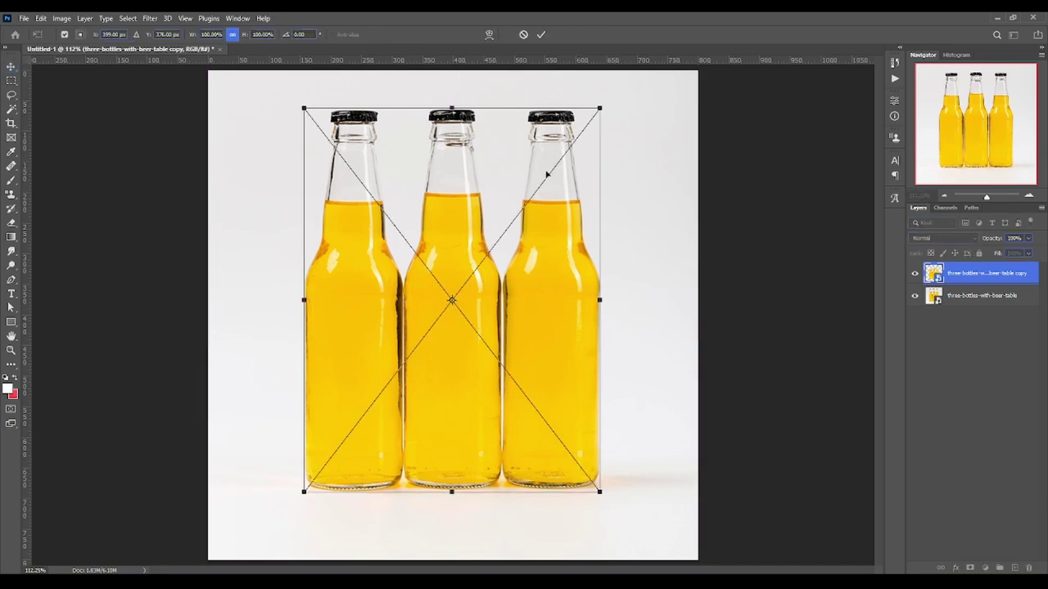
right_click(521, 208)
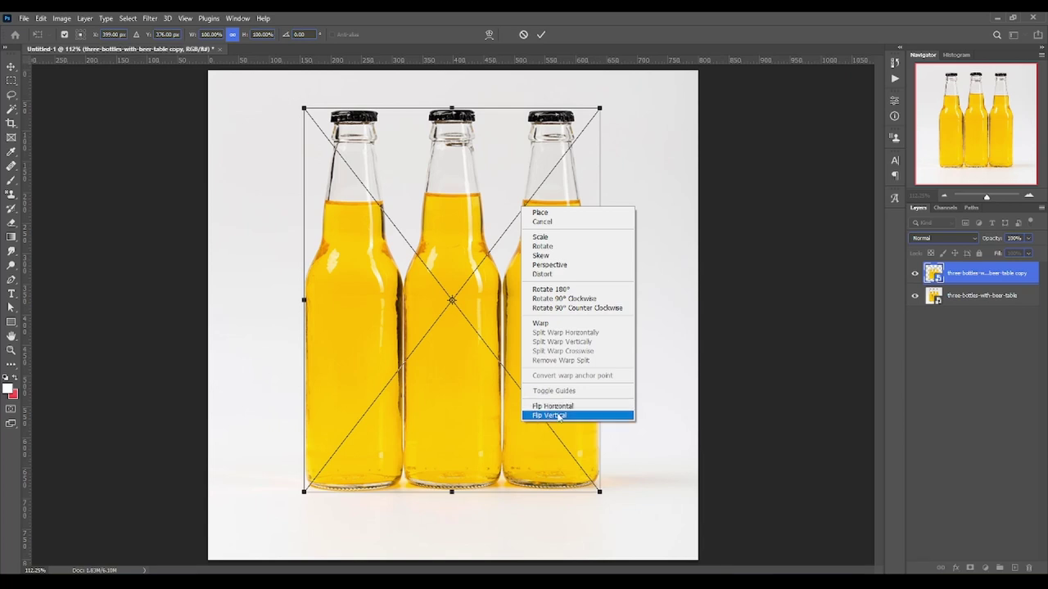
left_click(559, 418)
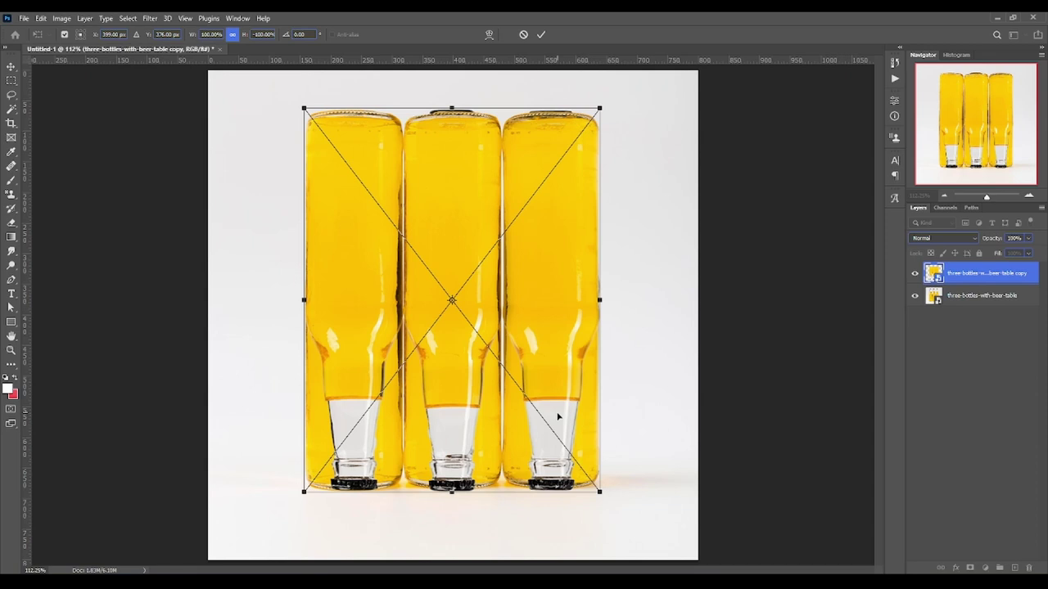
key("Return")
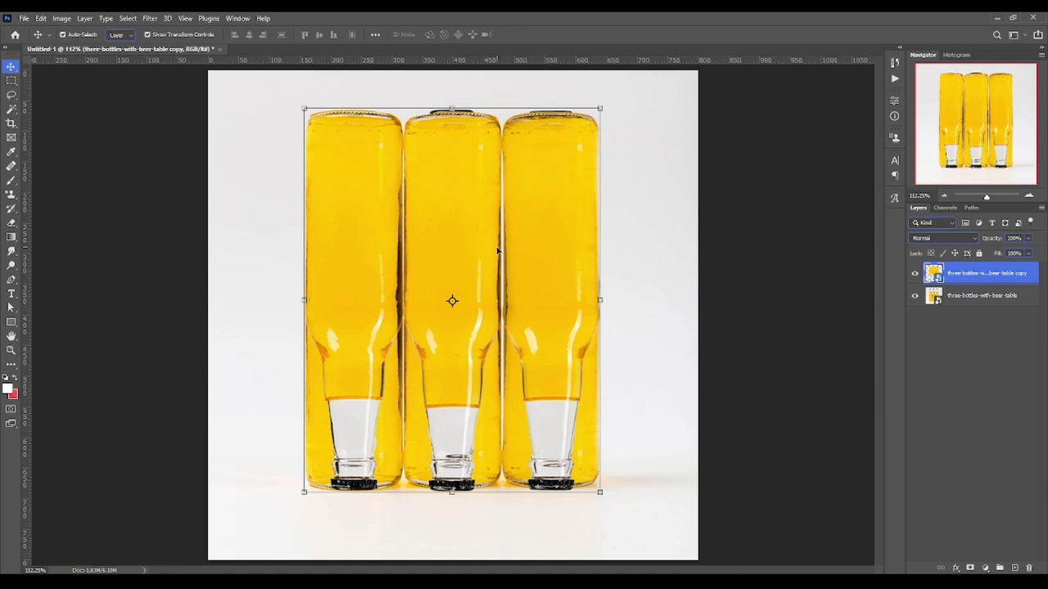
left_click_drag(469, 167, 474, 518)
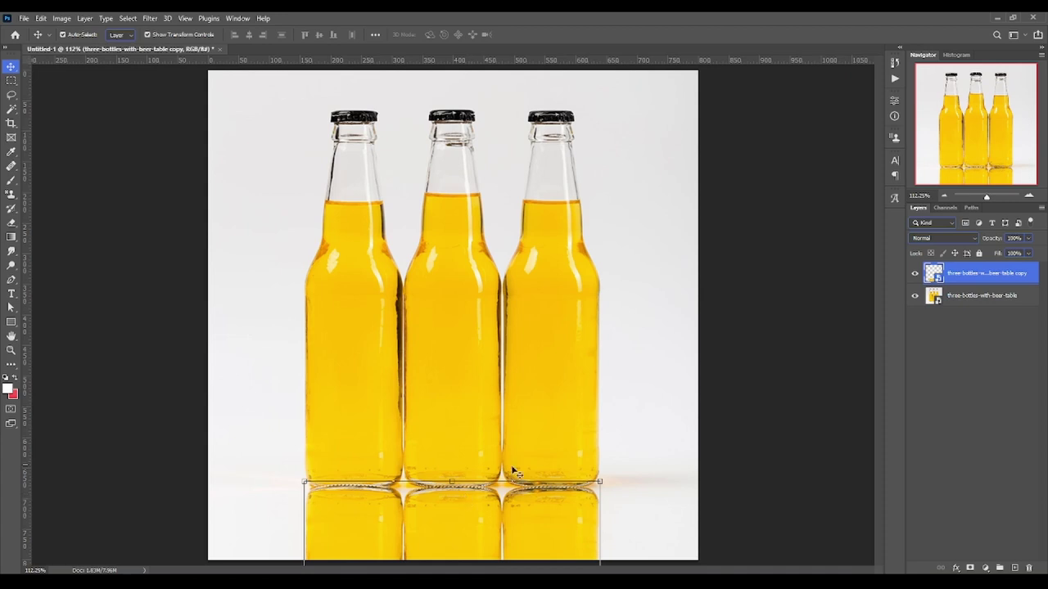
- Nudge and drag the flipped copy until its bases touch the original bottle bottoms
key("shift+Down")
key("shift+Down")
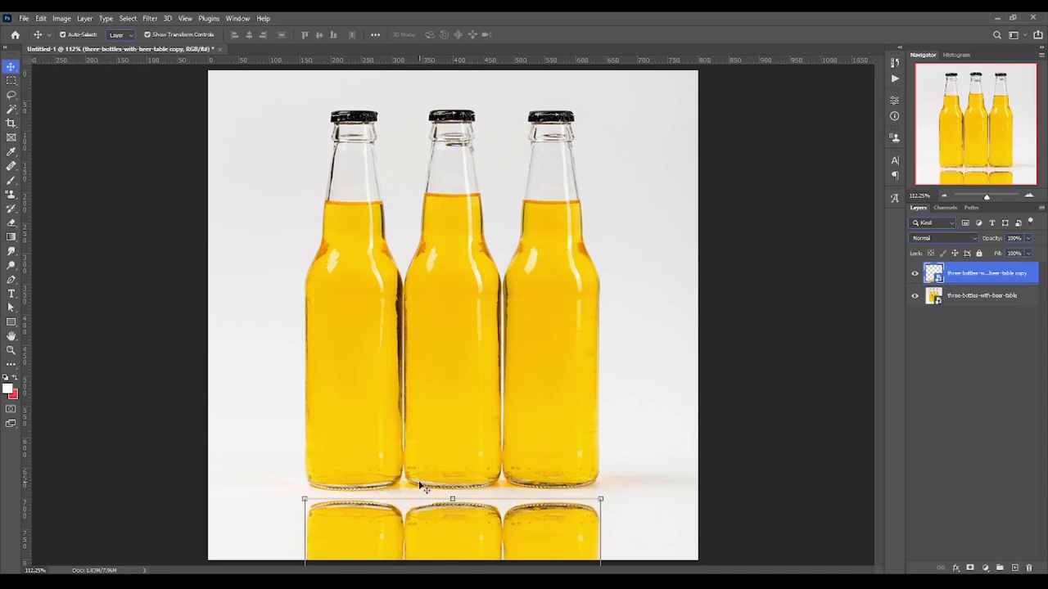
scroll(422, 488, "up", 1, "alt")
scroll(421, 488, "up", 1, "alt")
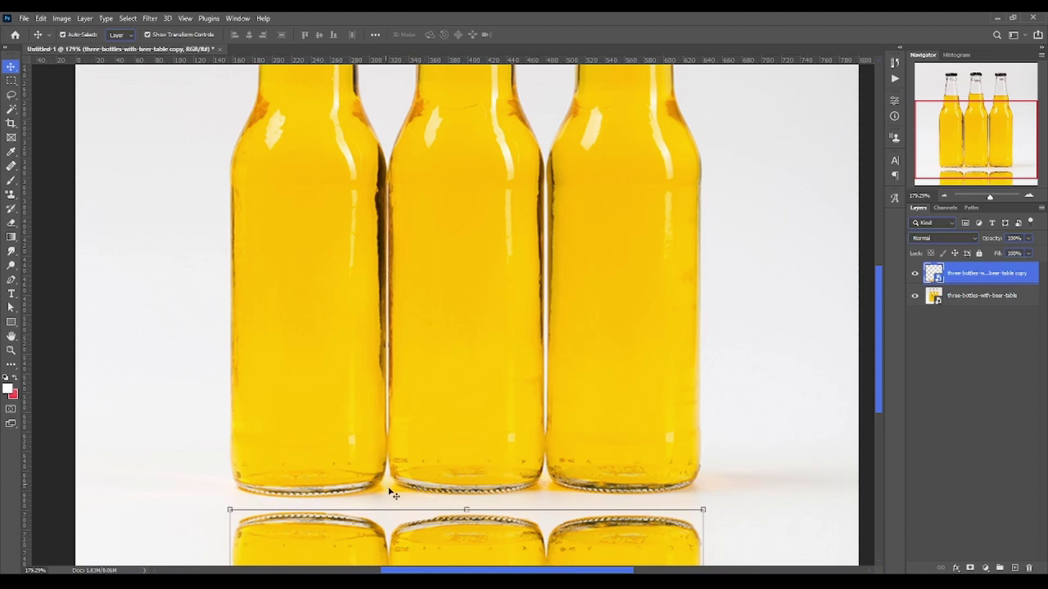
left_click_drag(456, 539, 456, 505)
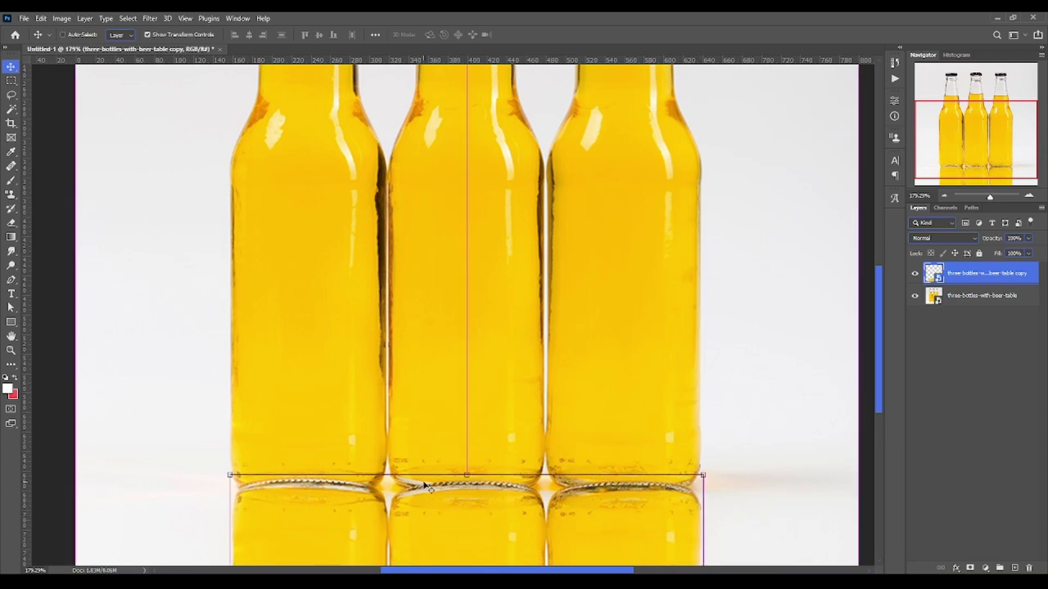
scroll(424, 485, "down", 5)
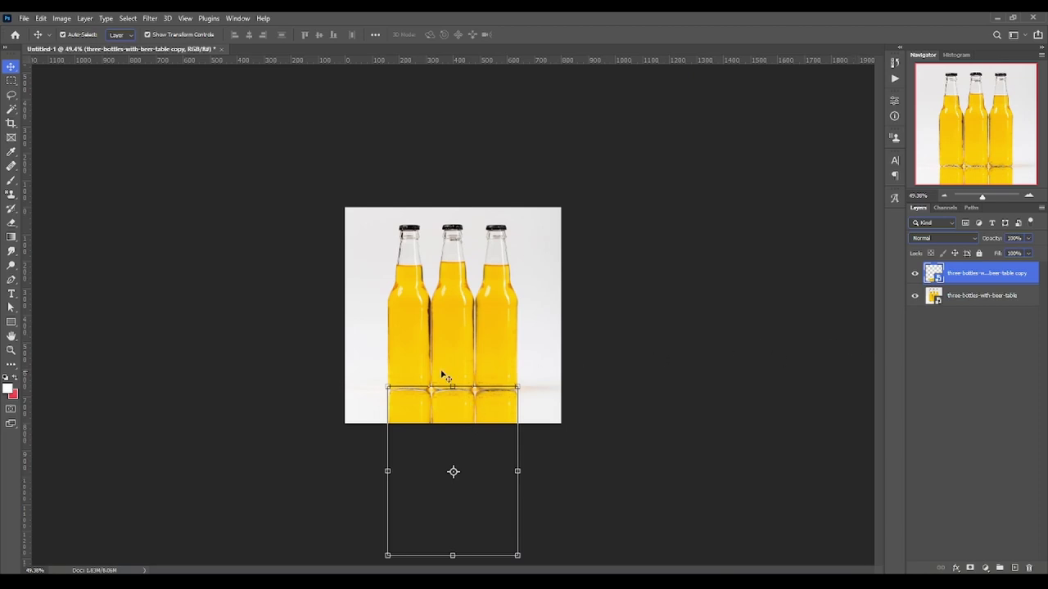
- Lower the reflection layer's opacity to 45% and add a layer mask to it
left_click(1030, 238)
left_click_drag(1028, 251, 1002, 257)
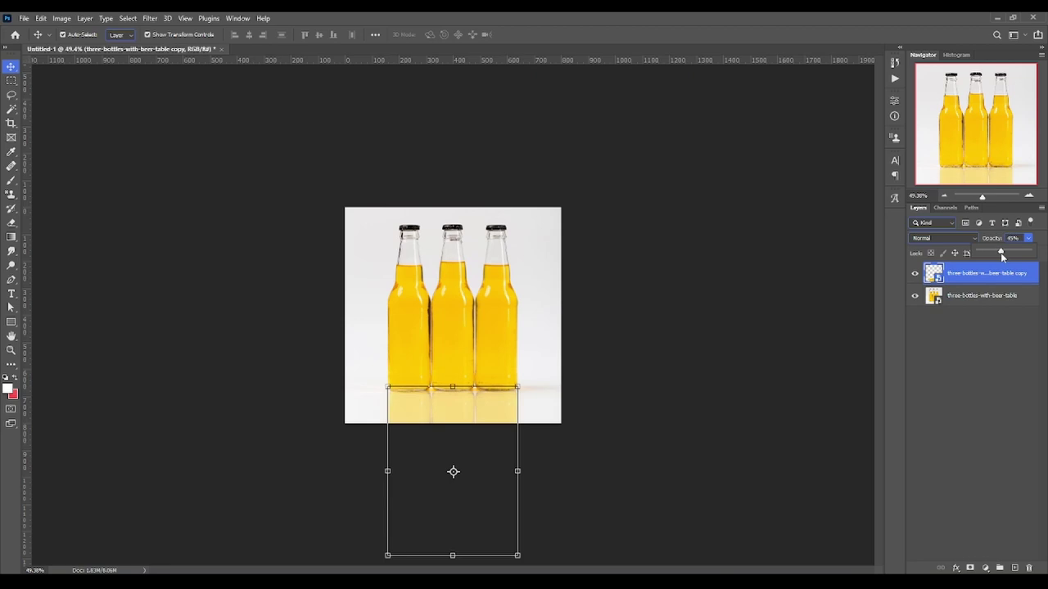
left_click(969, 567)
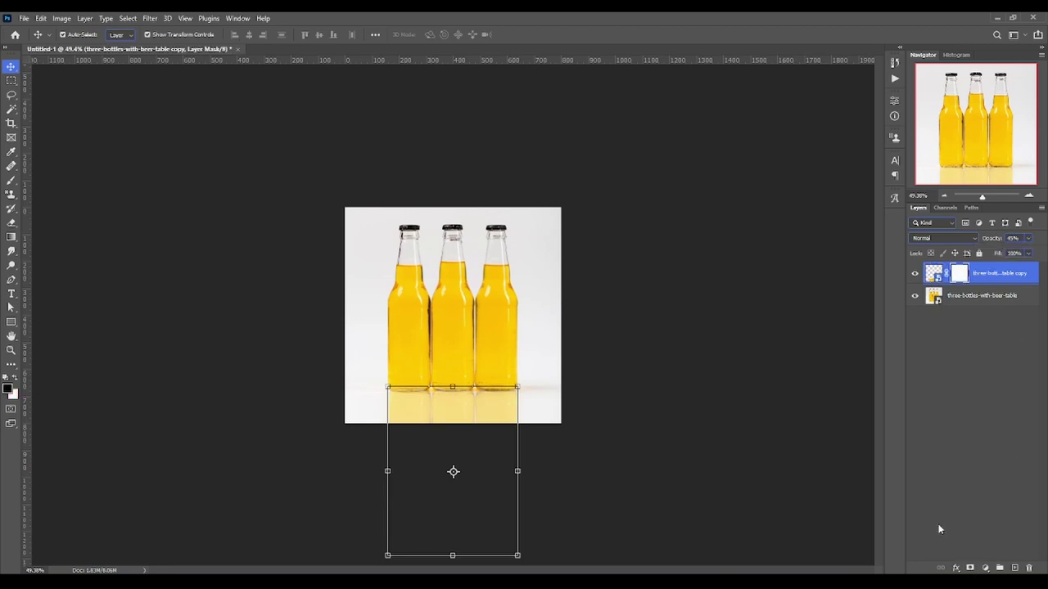
- Paint black along the reflection's bottom with a 0%-hardness soft brush to fade it out
left_click(12, 180)
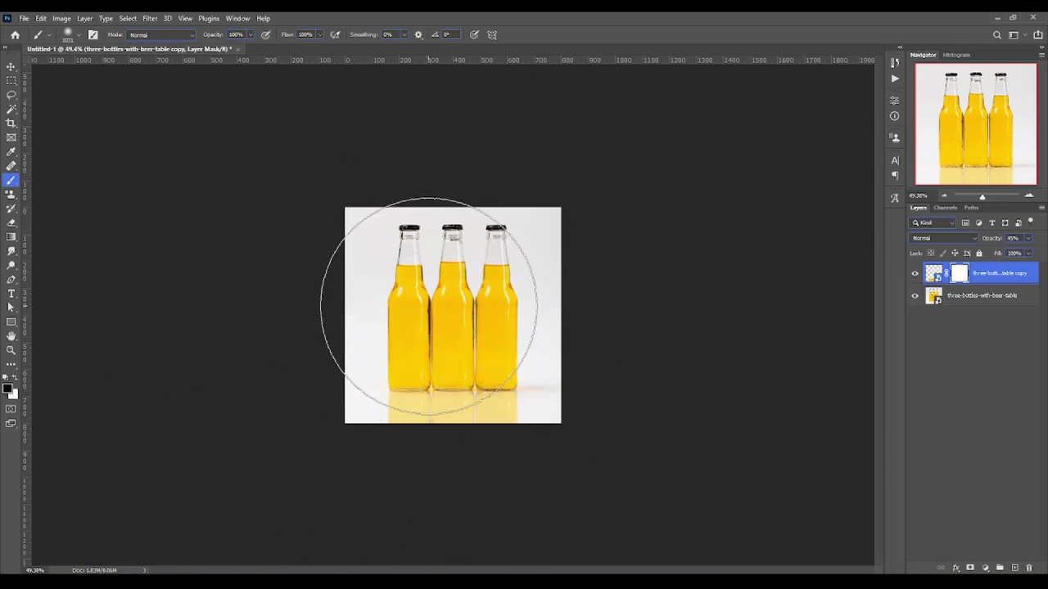
right_click(450, 312)
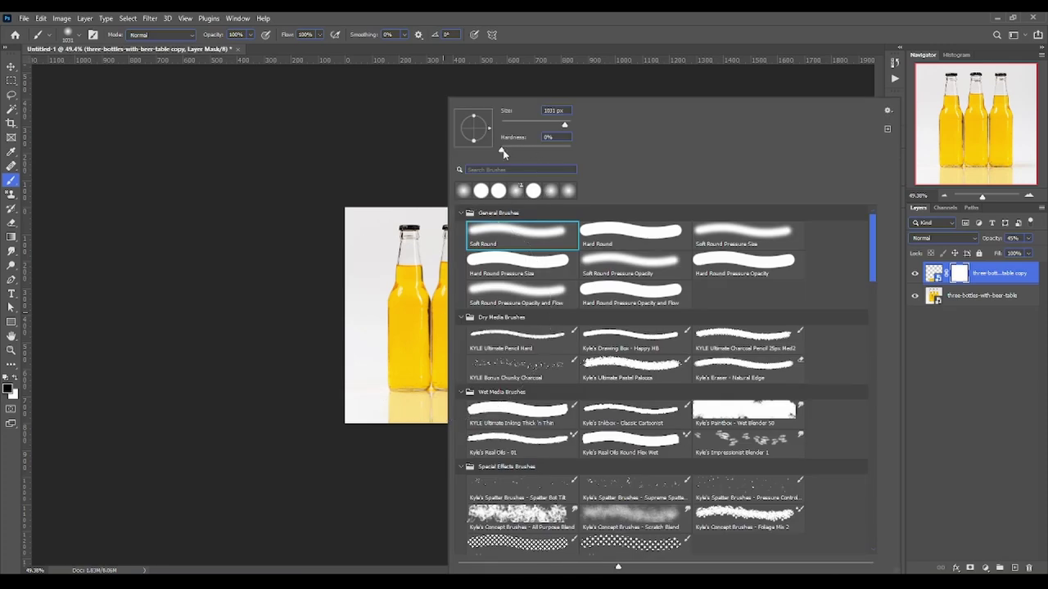
left_click_drag(501, 152, 390, 155)
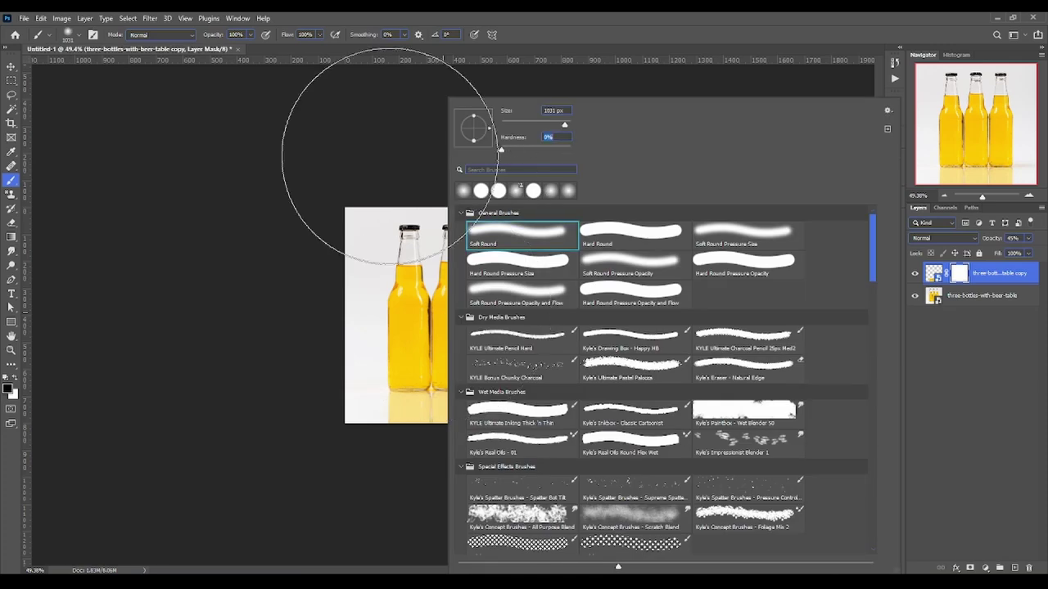
right_click(406, 292, "alt")
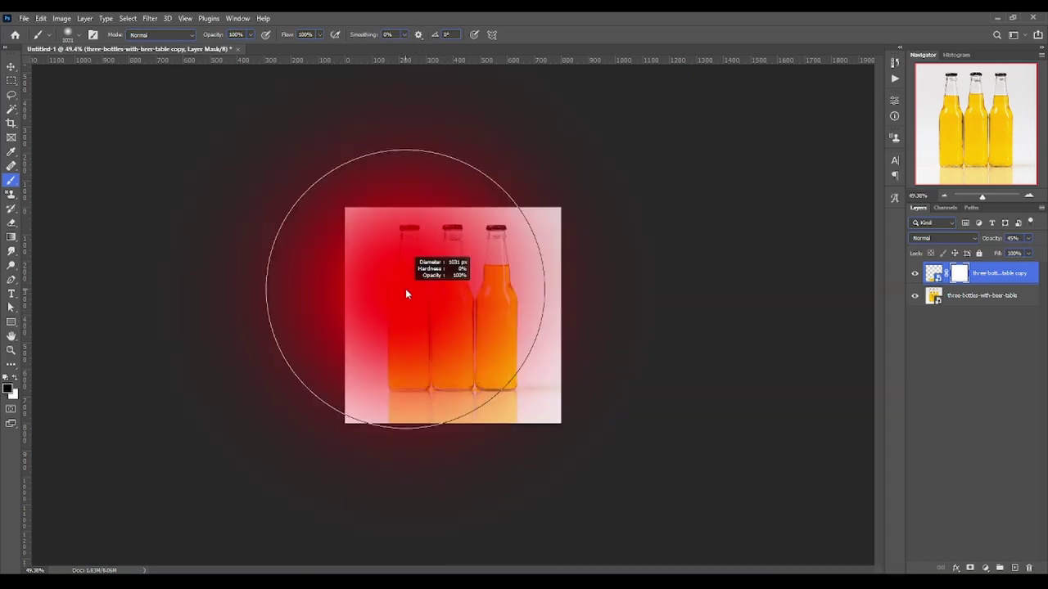
right_click(484, 409, "alt")
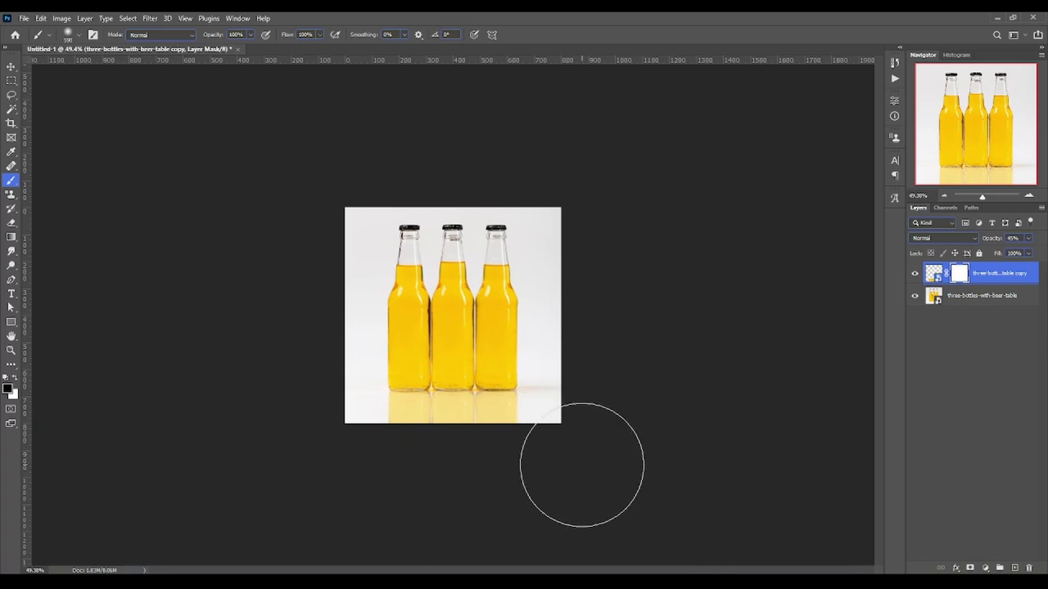
mouse_move(585, 467)
left_mouse_down()
mouse_move(385, 468)
mouse_move(562, 491)
mouse_move(398, 485)
left_mouse_up()
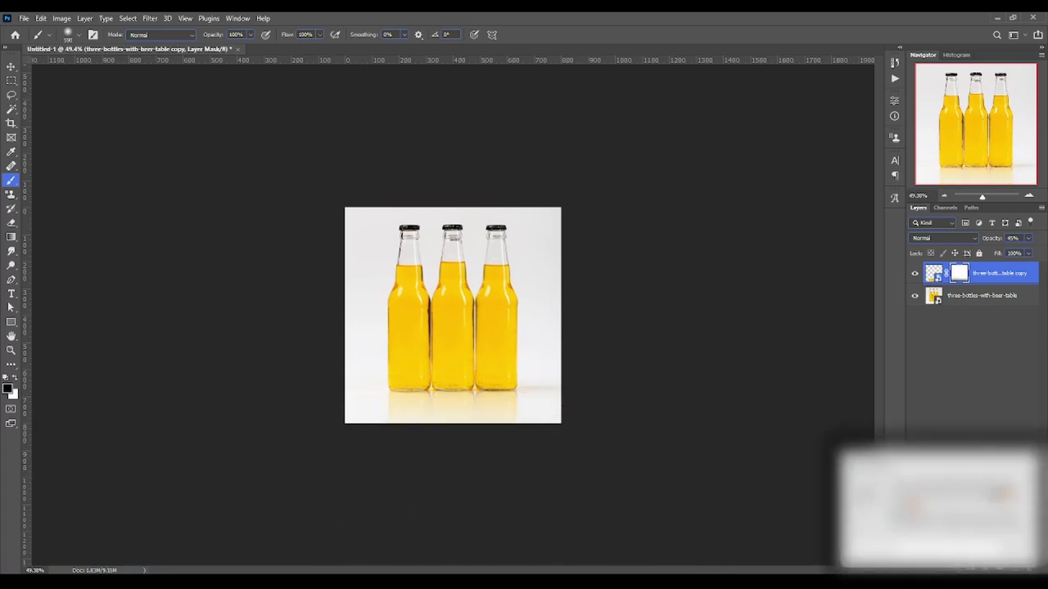
- Raise the reflection layer's opacity to 67%, toggling its visibility to compare, and zoom in on the bottoms
left_click(10, 350)
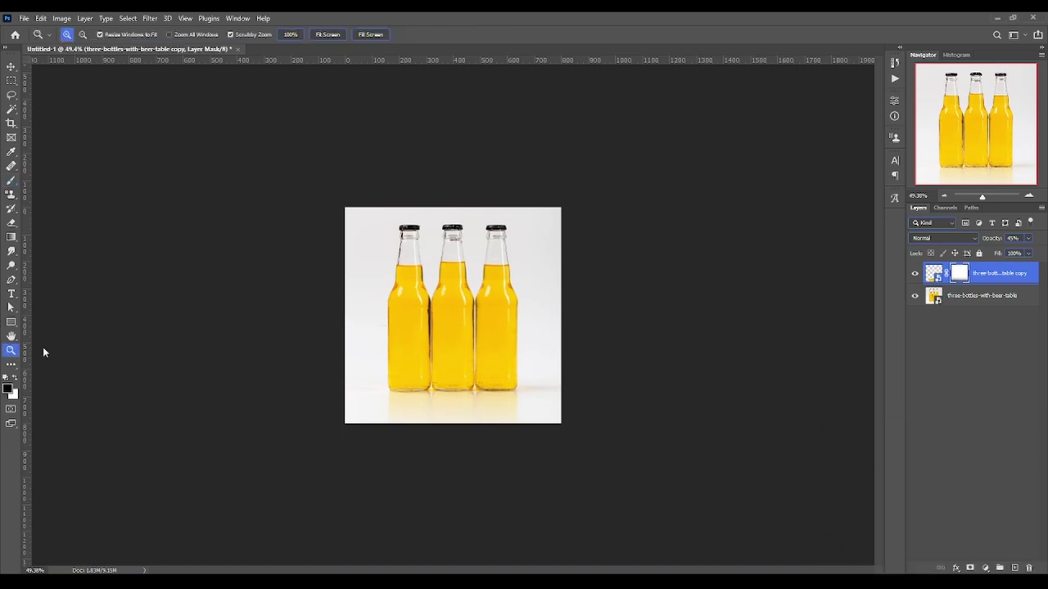
mouse_move(491, 348)
left_mouse_down()
mouse_move(533, 355)
mouse_move(554, 386)
mouse_move(526, 404)
left_mouse_up()
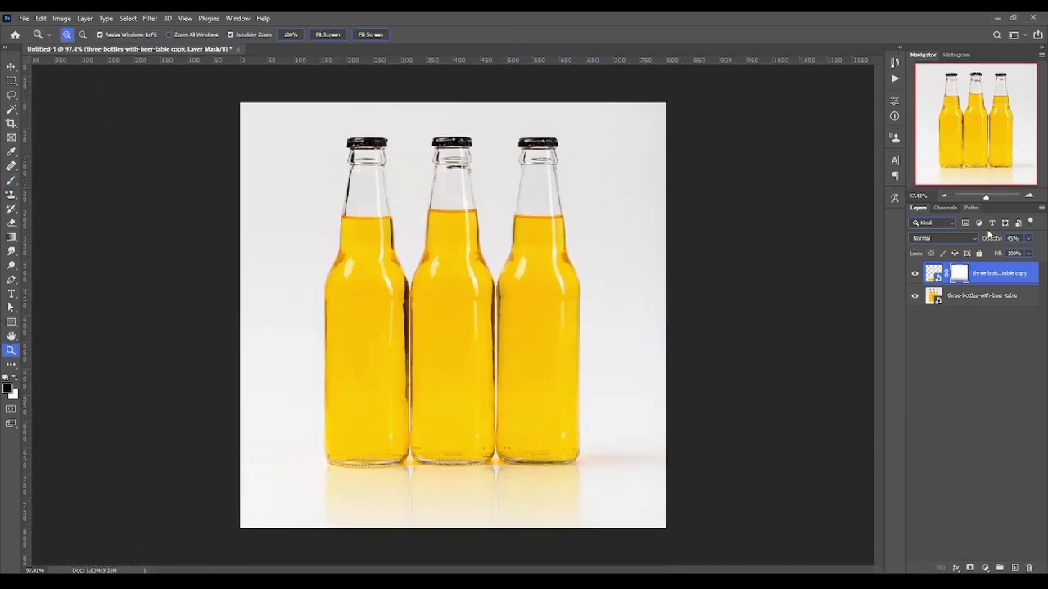
left_click(1028, 238)
left_click(974, 283)
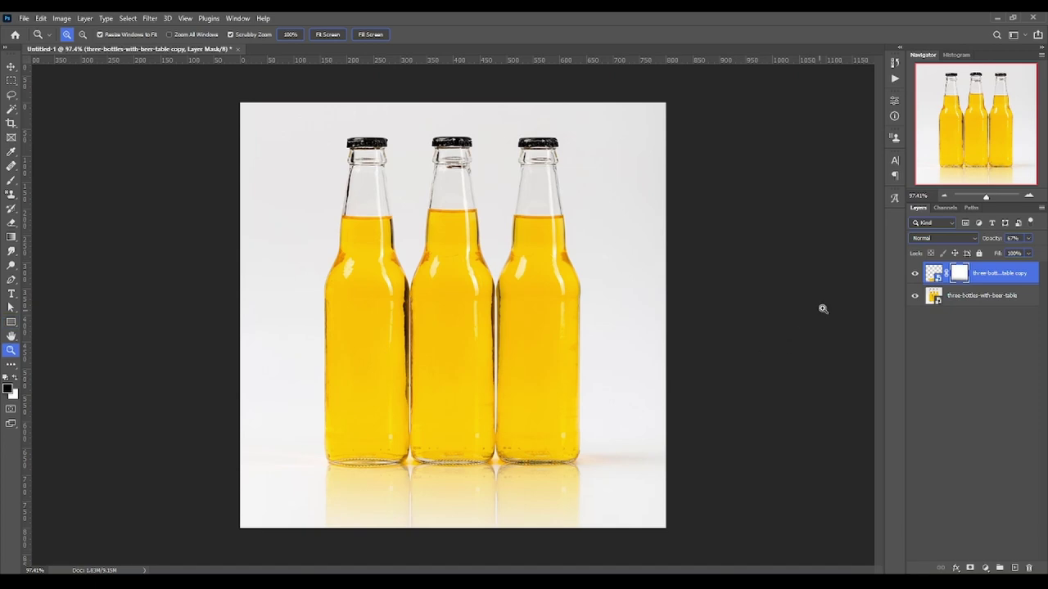
left_click(912, 275)
left_click(913, 275)
left_click_drag(464, 399, 448, 397)
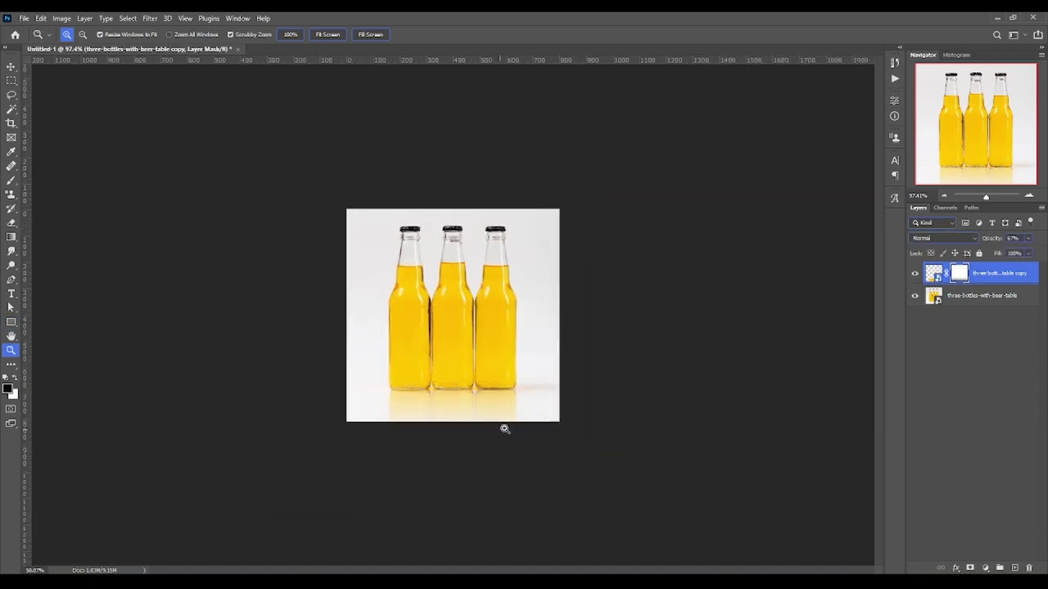
left_click_drag(426, 467, 389, 463)
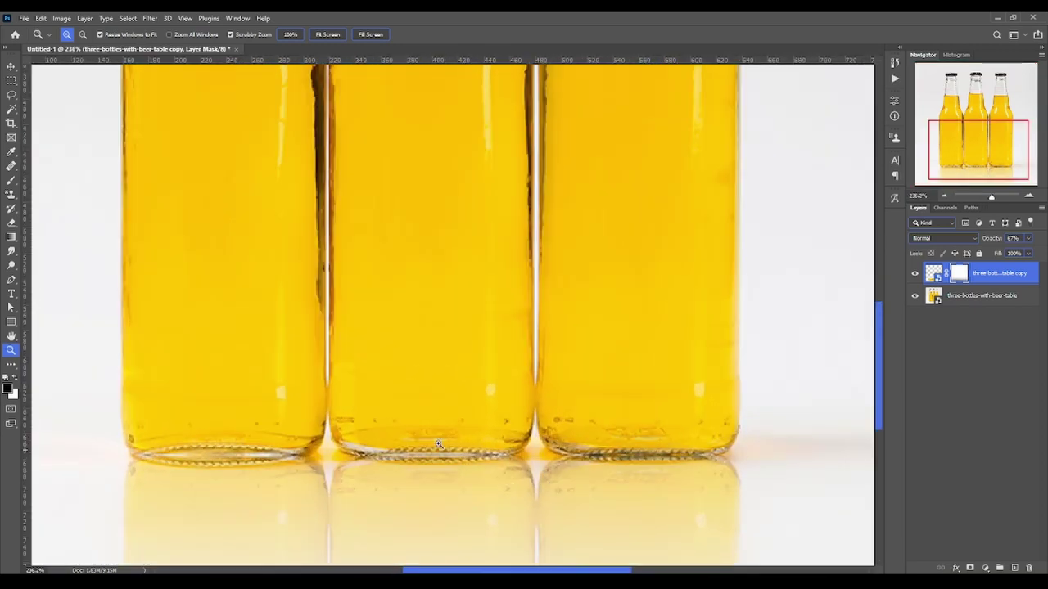
left_click(11, 178)
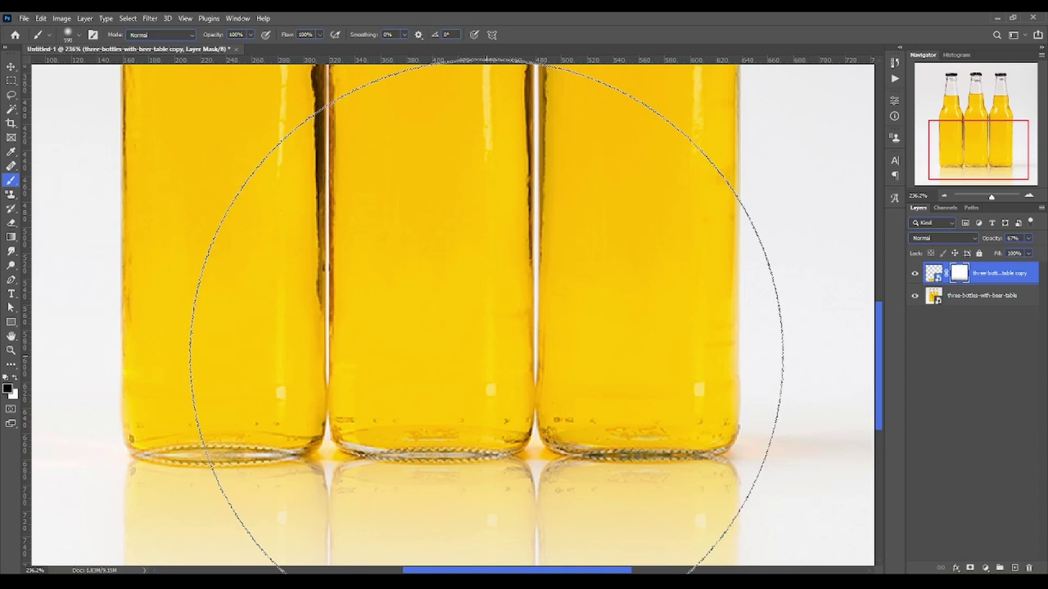
left_click_drag(442, 303, 219, 403)
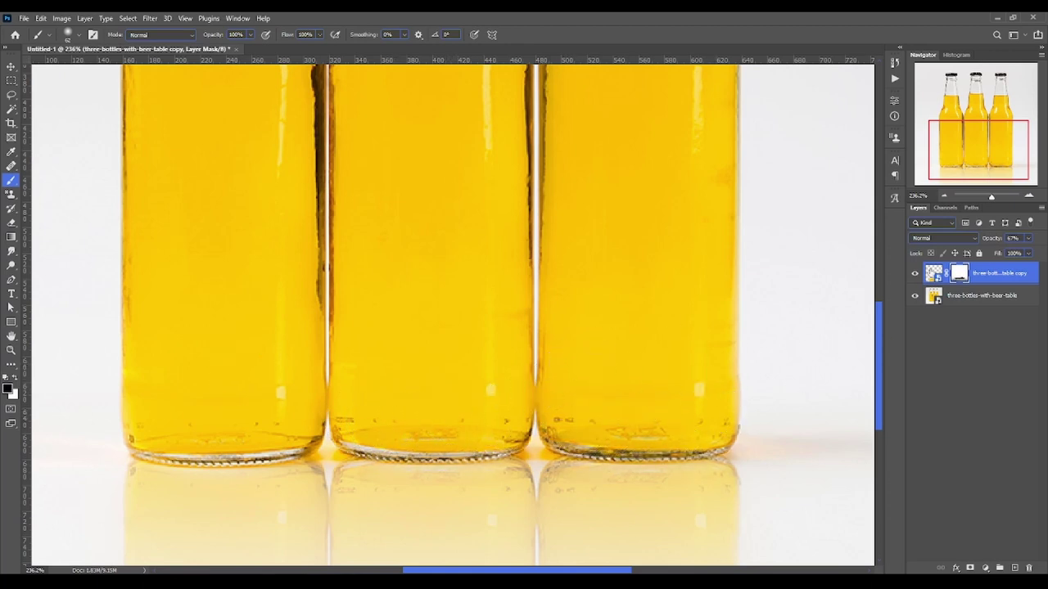
left_click(915, 273)
left_click(915, 273)
key("ctrl+0")
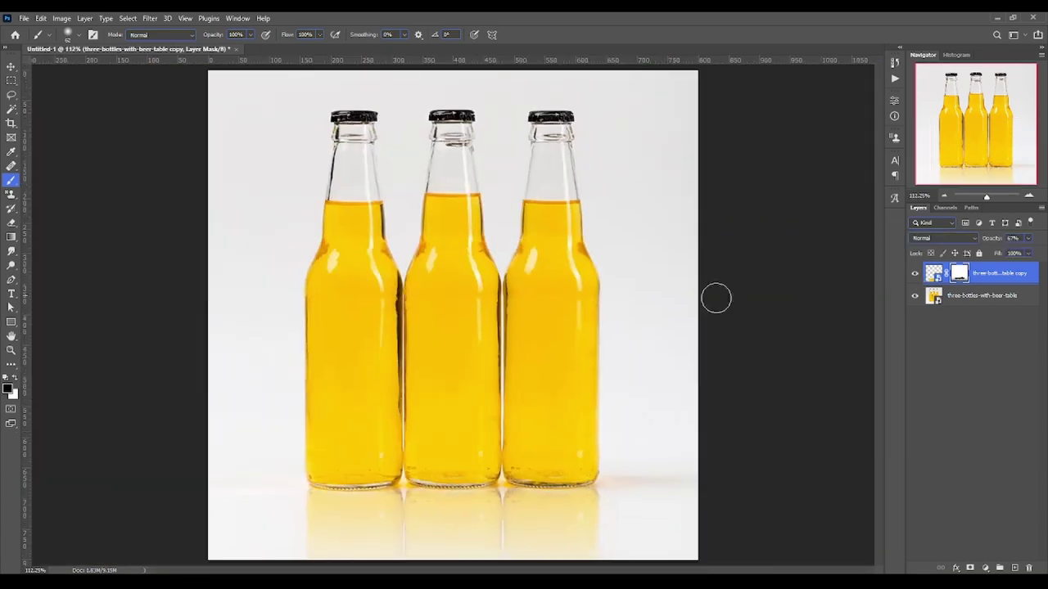